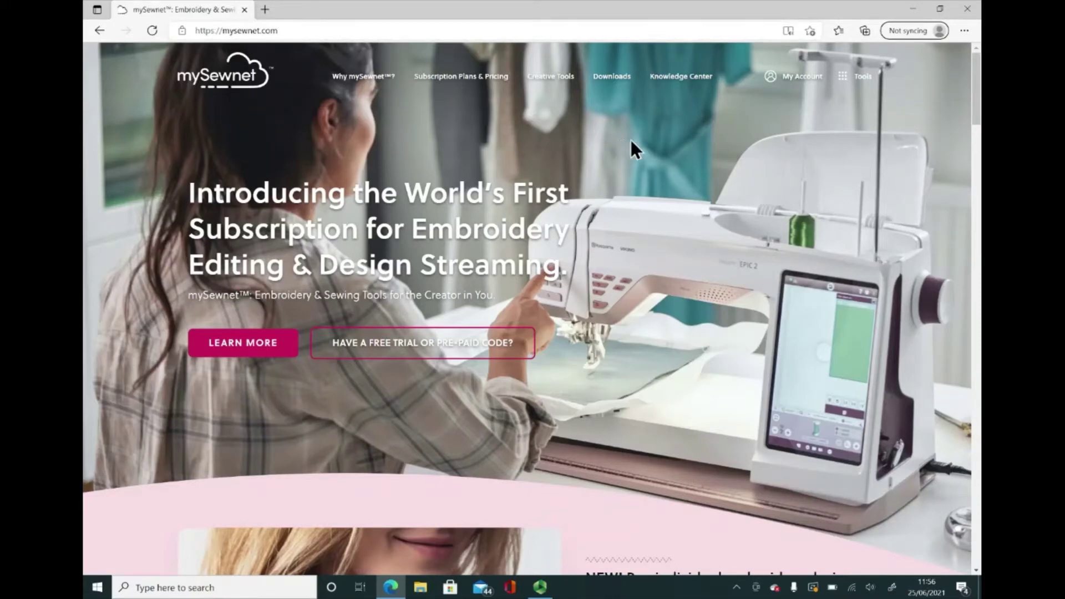
Use the mySewnet Tools panel to reach the Embroidery Software download page (Windows 1.1, Mac 1.1.1).
{"action": "left_click", "coordinate": [850, 88]}
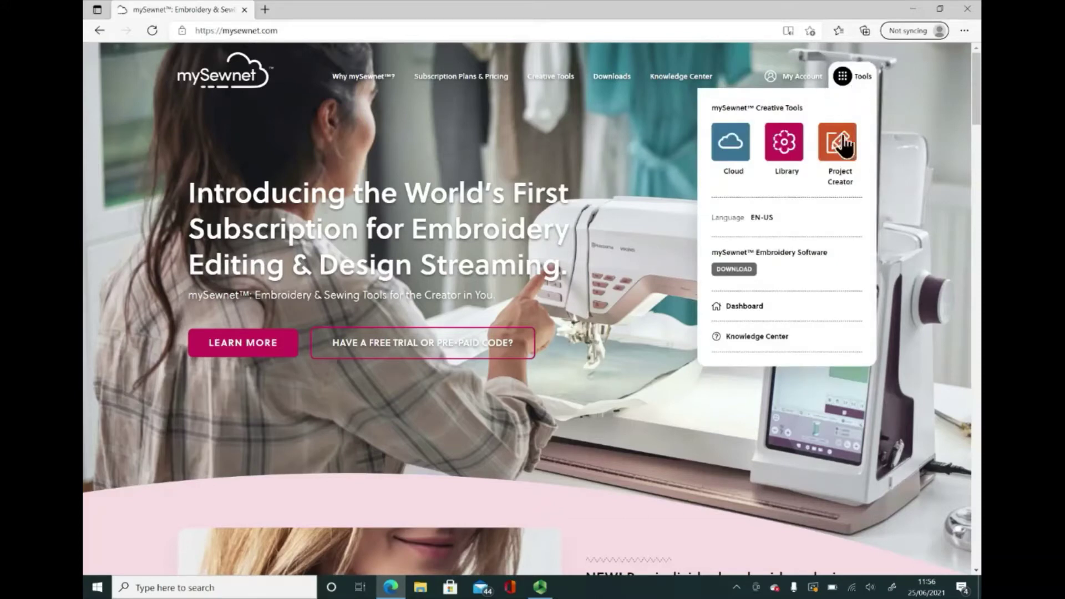
{"action": "left_click", "coordinate": [808, 266]}
{"action": "left_click", "coordinate": [844, 88]}
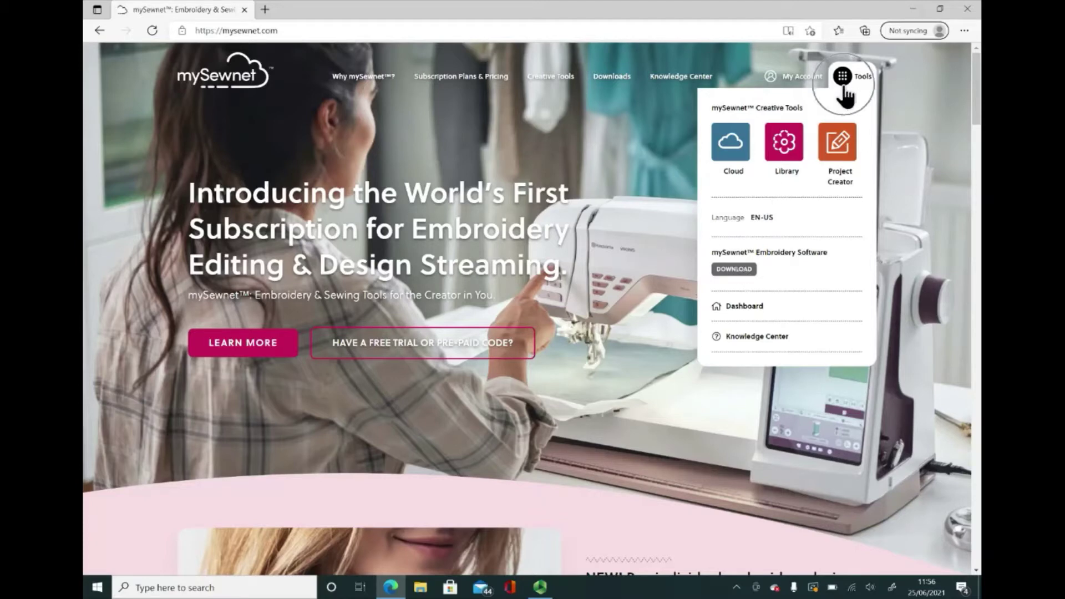
{"action": "left_click", "coordinate": [749, 269]}
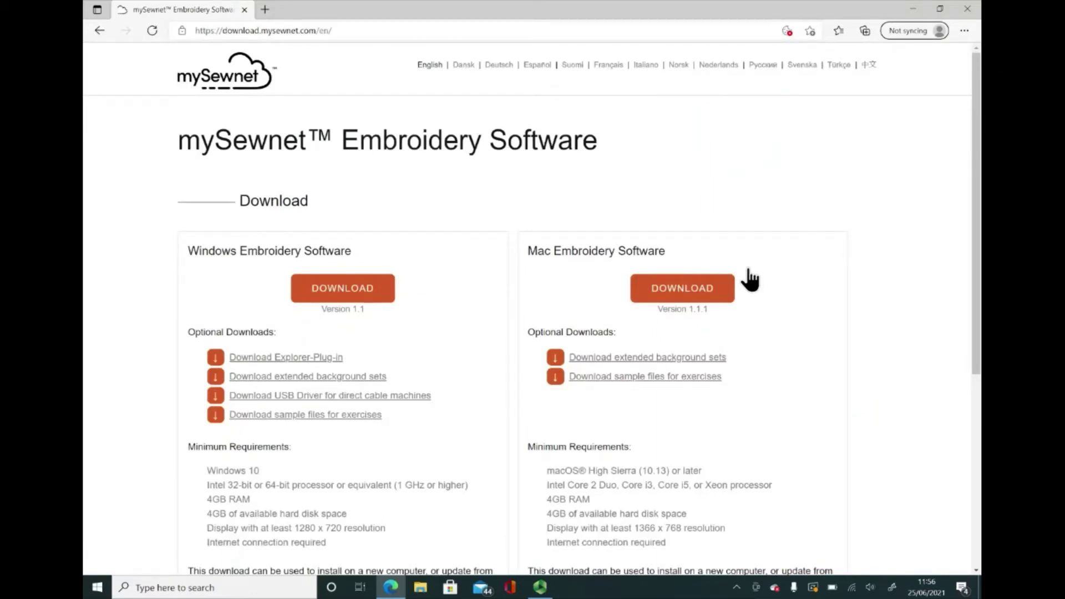
Download the 370 MB Windows installer mySewnetEmbroidery_Win110 (5).exe from the Windows Embroidery Software section.
{"action": "left_click", "coordinate": [245, 273]}
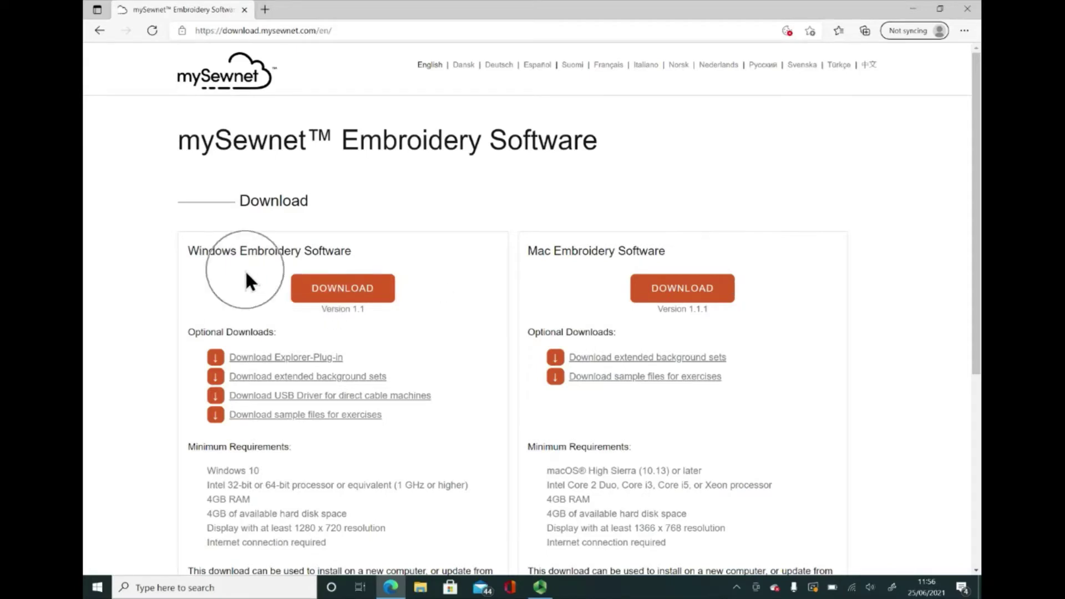
{"action": "left_click", "coordinate": [600, 250]}
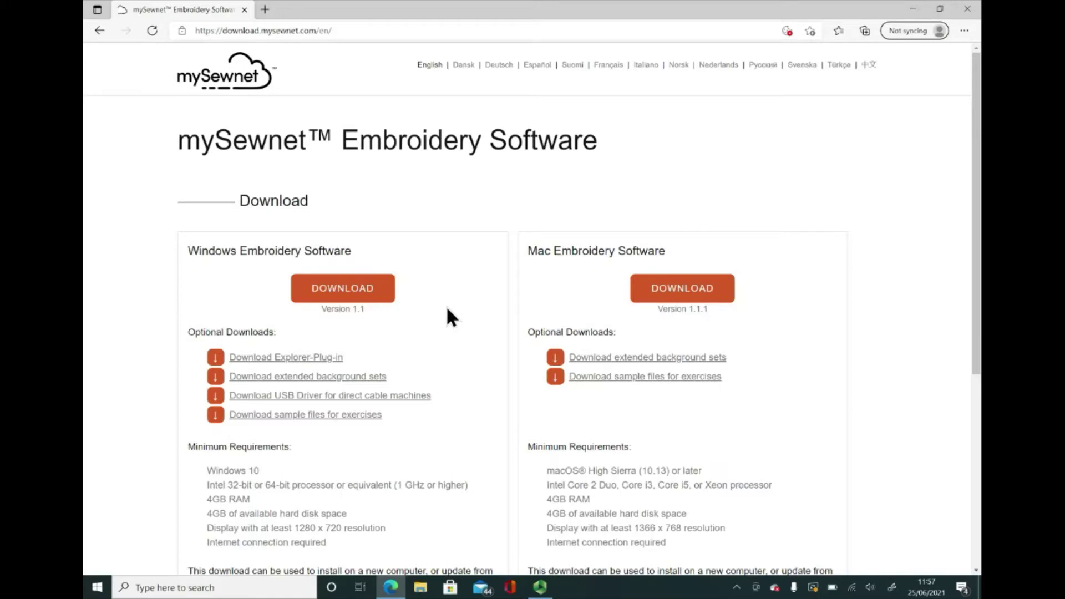
{"action": "left_click", "coordinate": [336, 294]}
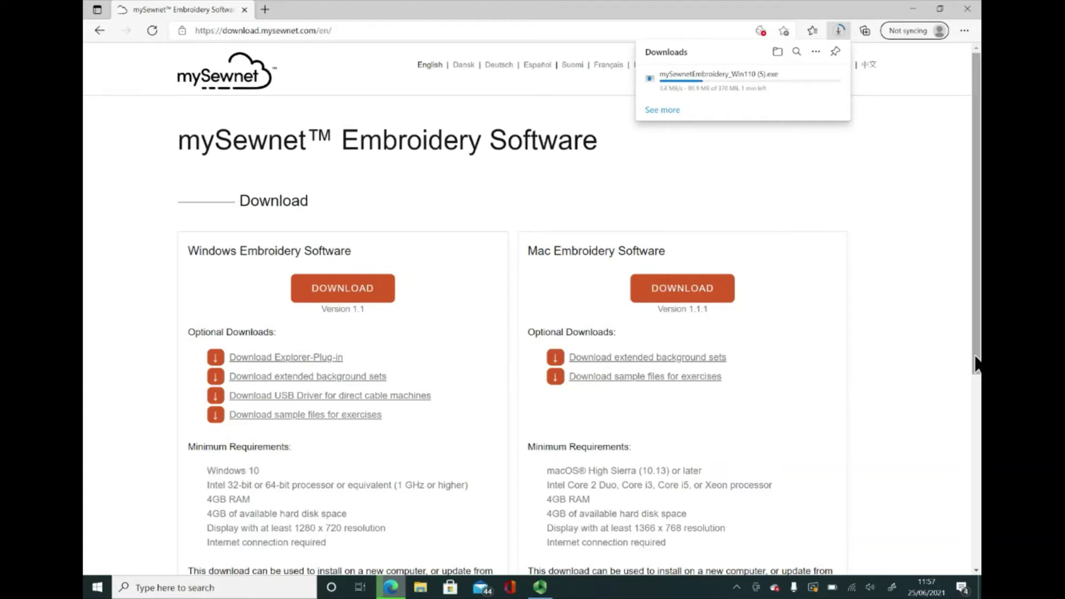
{"action": "left_click_drag", "start_coordinate": [976, 364], "coordinate": [976, 424]}
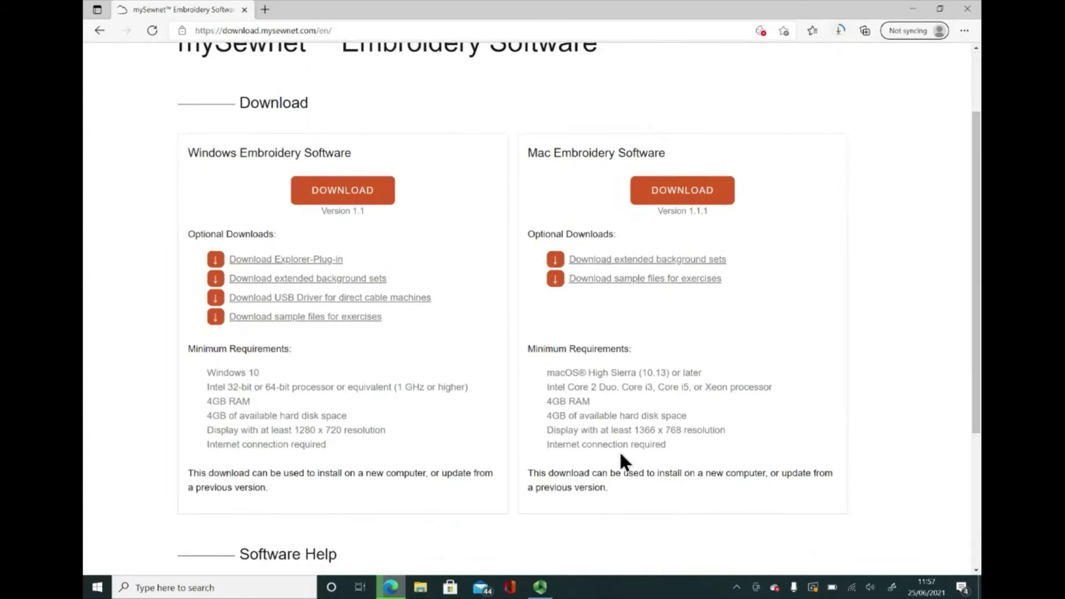
{"action": "left_click", "coordinate": [307, 372]}
{"action": "left_click", "coordinate": [290, 386]}
{"action": "left_click", "coordinate": [607, 373]}
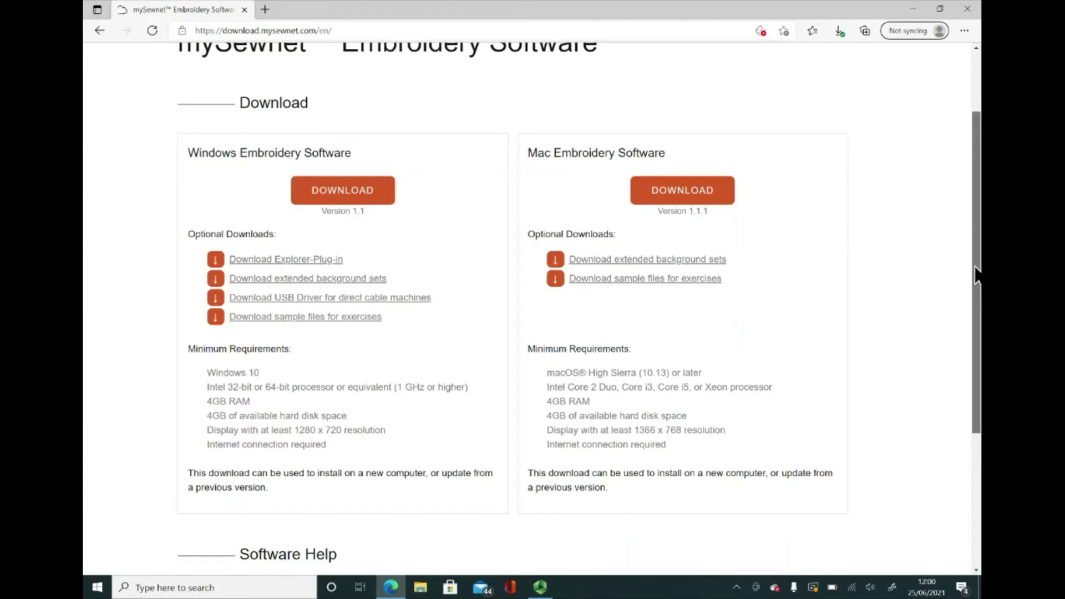
Run mySewnetEmbroidery_Win110 (5) from File Explorer's Downloads folder.
{"action": "left_click_drag", "start_coordinate": [977, 274], "coordinate": [977, 206]}
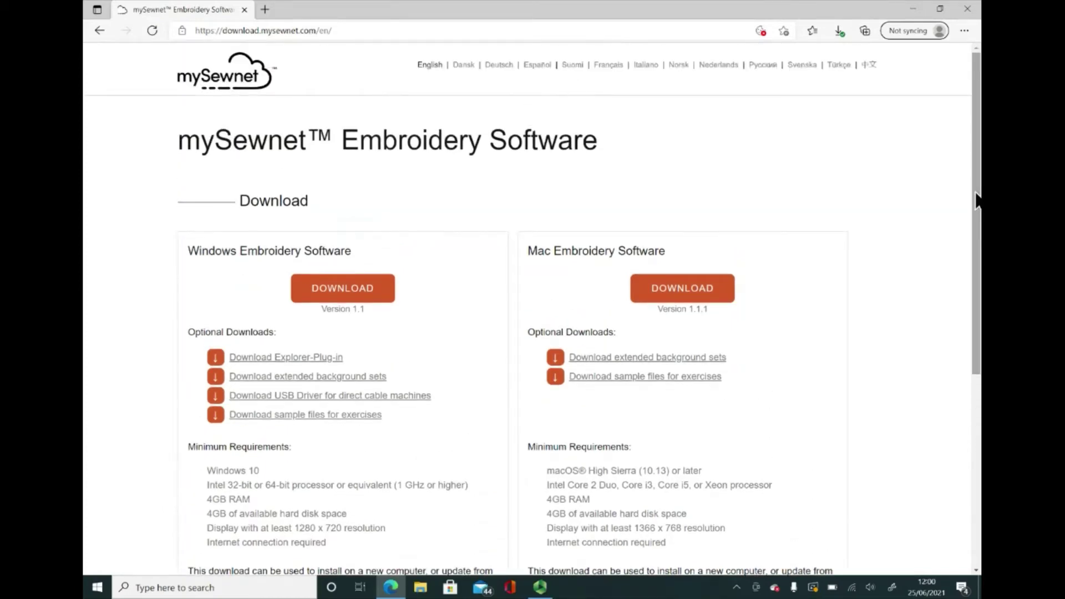
{"action": "mouse_move", "coordinate": [420, 591]}
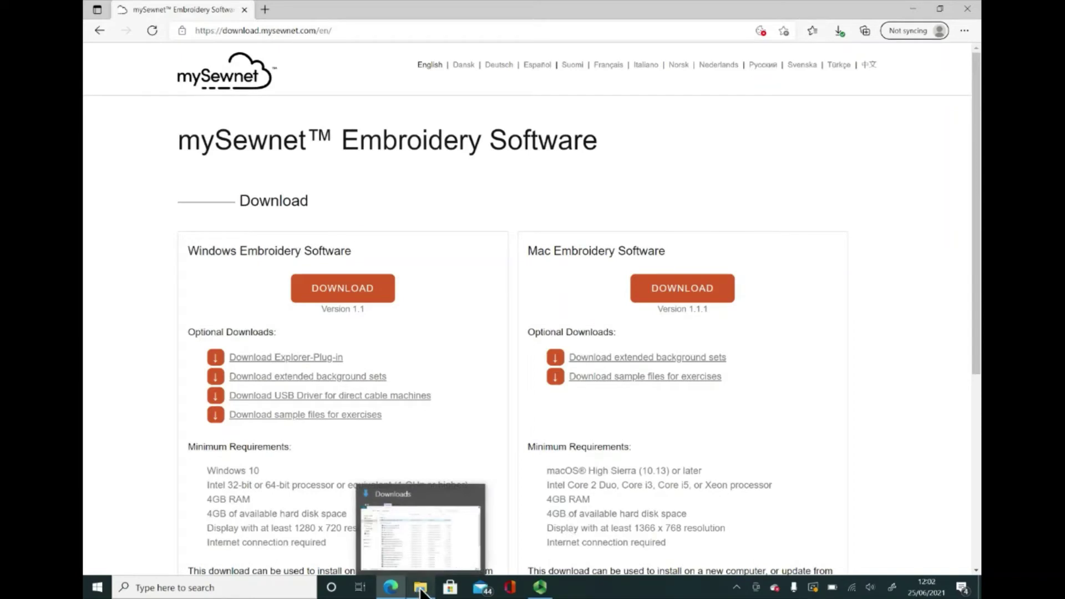
{"action": "left_click", "coordinate": [421, 592]}
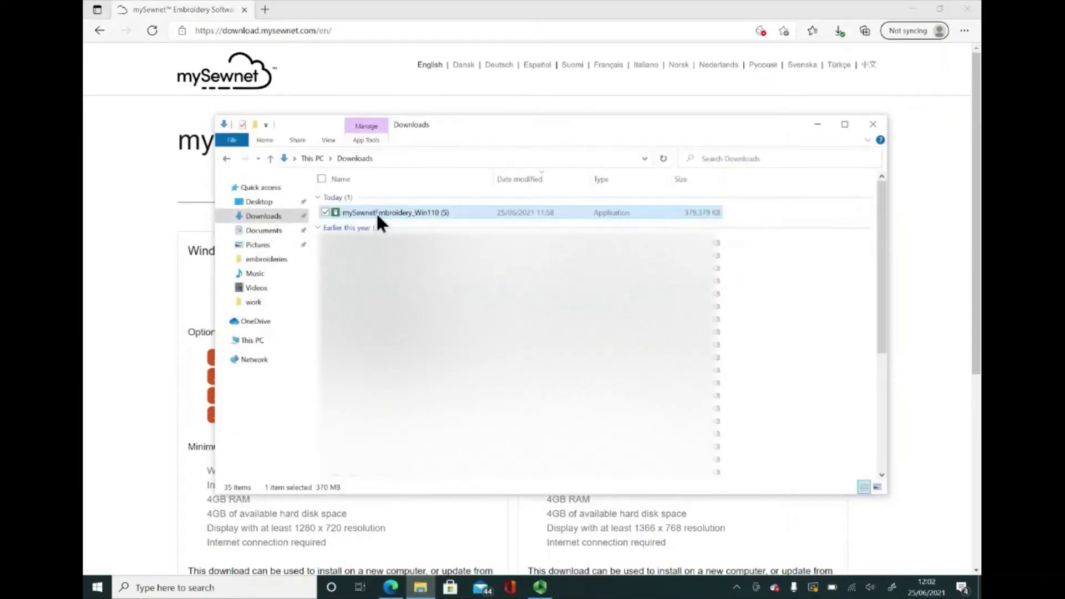
{"action": "double_click", "coordinate": [376, 212]}
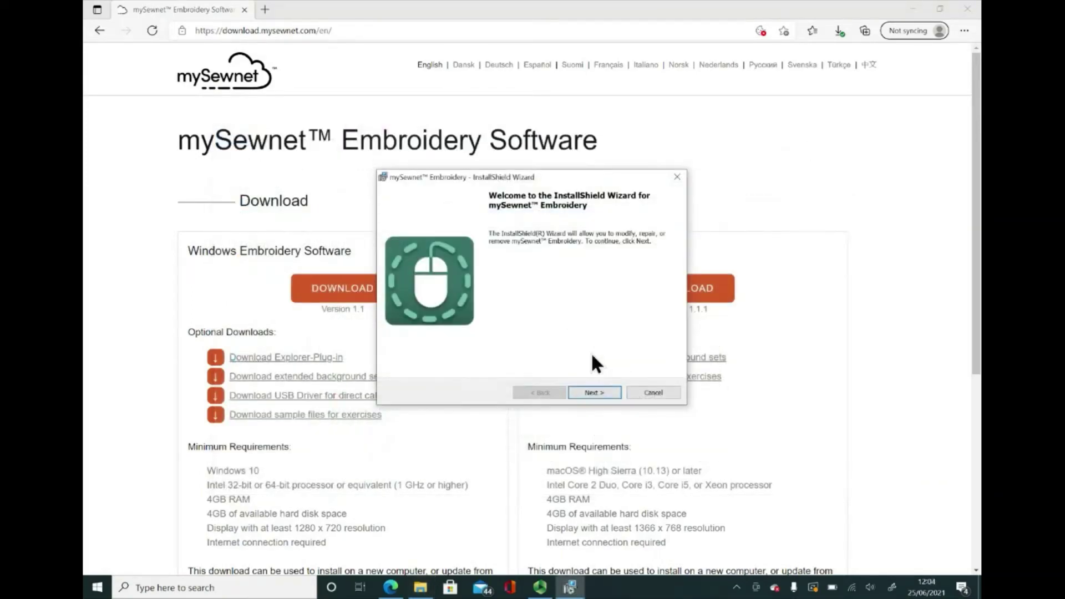
Complete the InstallShield Wizard with Modify and the default features, install, then Finish.
{"action": "left_click", "coordinate": [595, 392]}
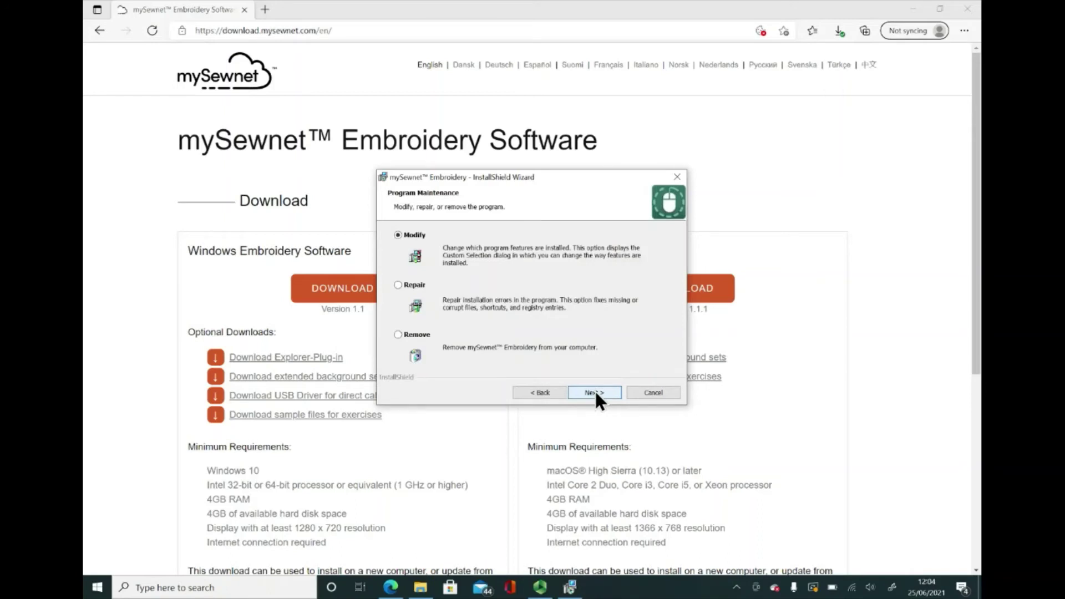
{"action": "left_click", "coordinate": [596, 393]}
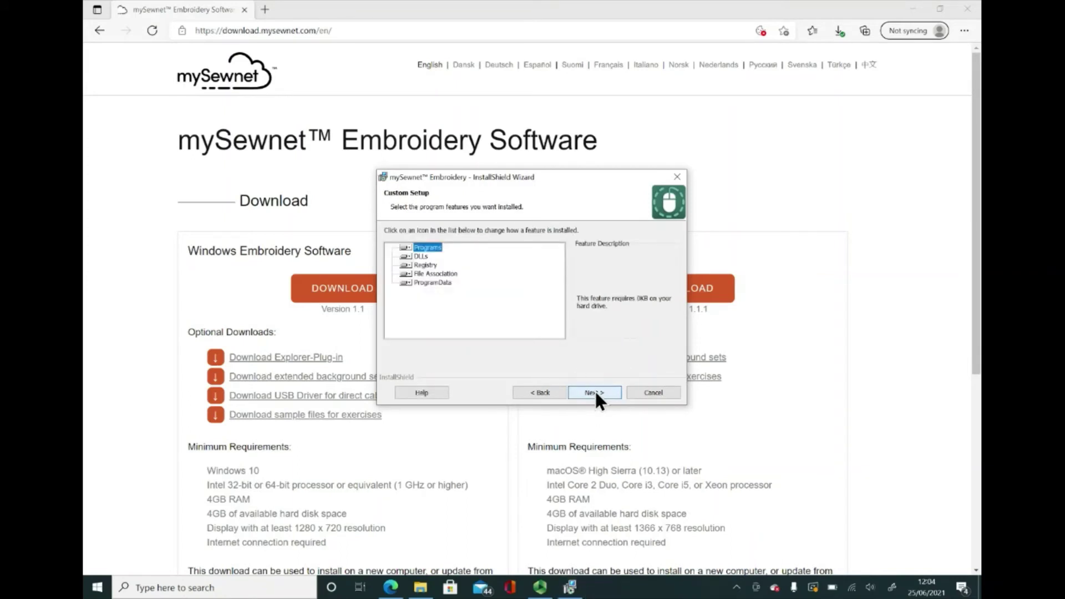
{"action": "left_click", "coordinate": [594, 392]}
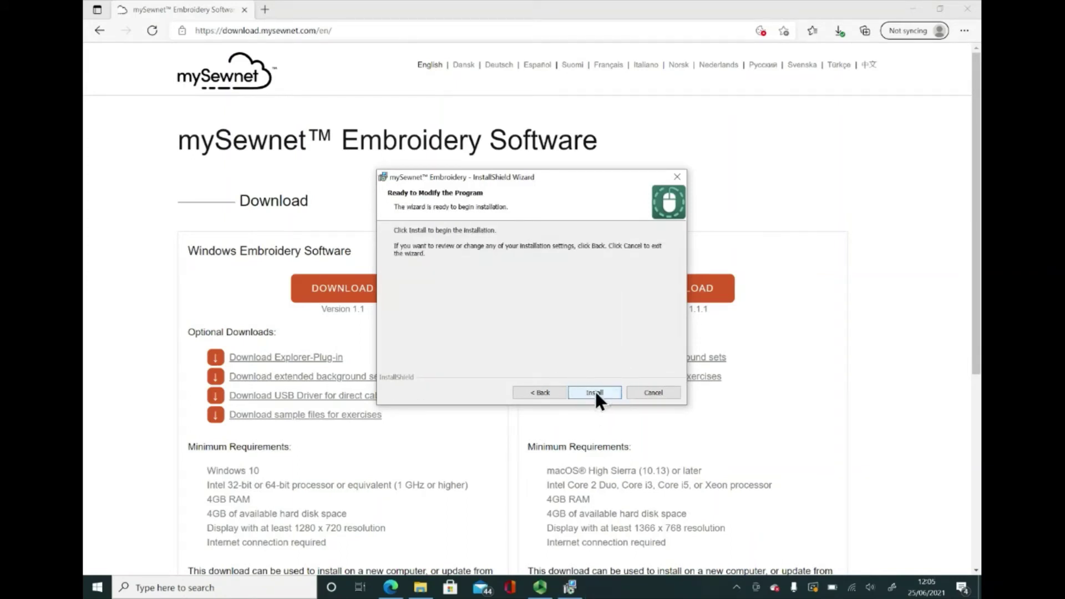
{"action": "left_click", "coordinate": [595, 392]}
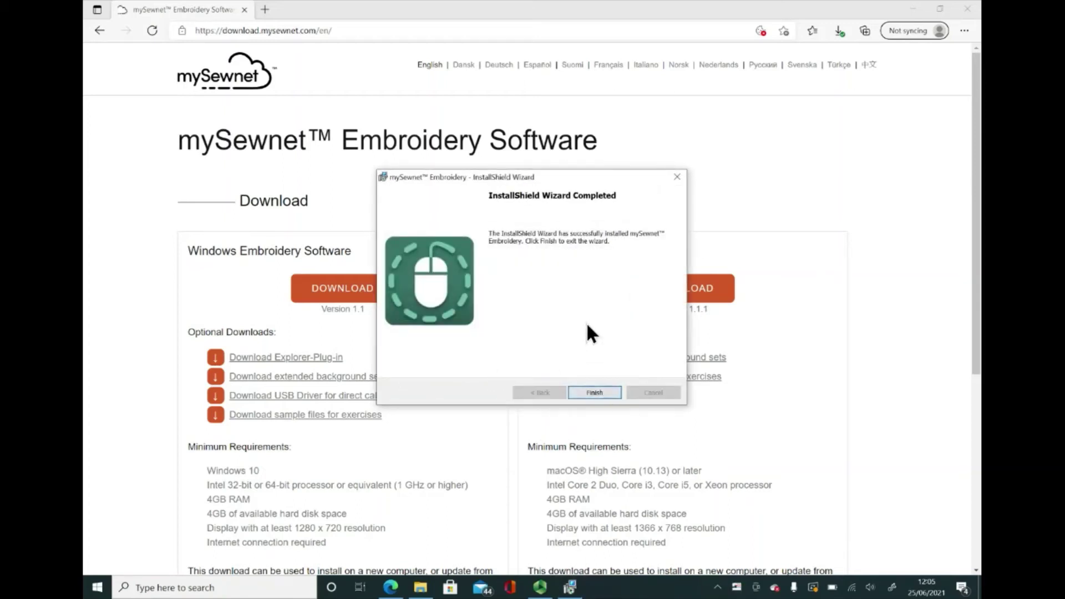
{"action": "left_click", "coordinate": [594, 393]}
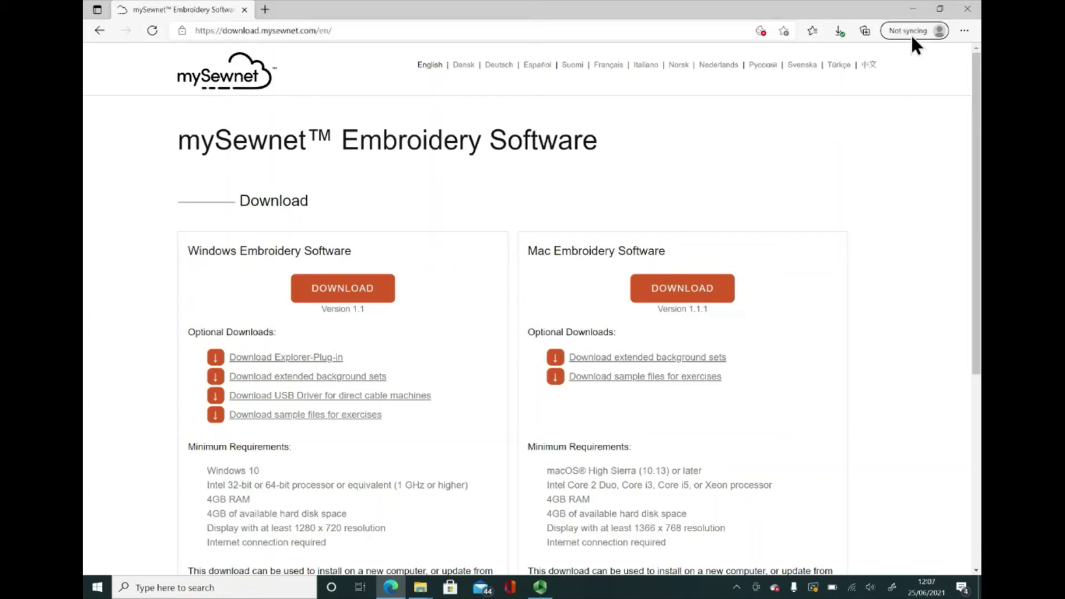
Minimize Edge and launch Embroidery from the mySewnet desktop shortcut folder.
{"action": "left_click", "coordinate": [913, 11]}
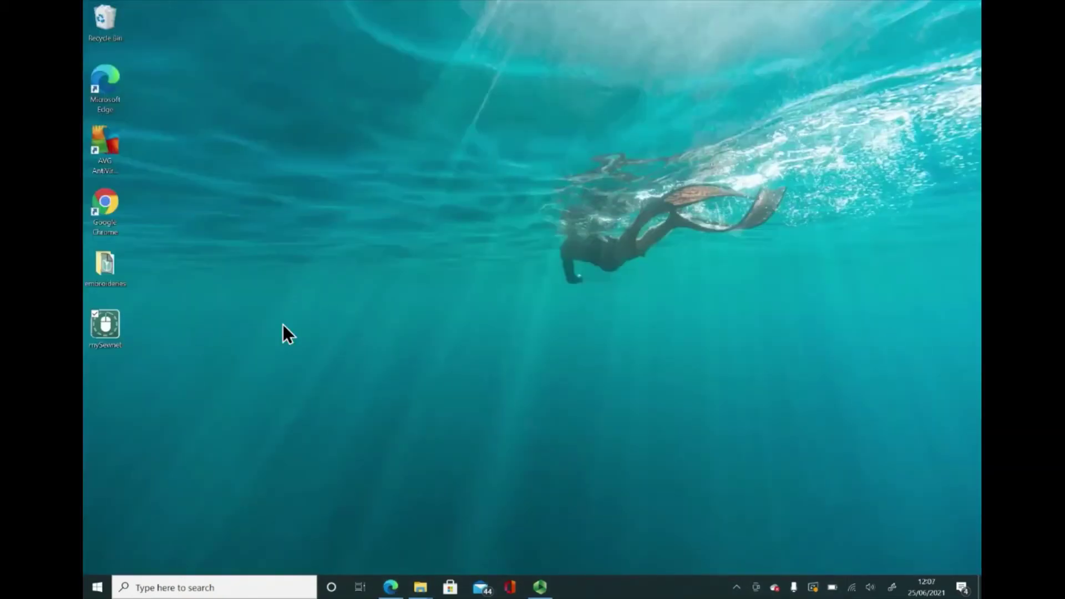
{"action": "double_click", "coordinate": [96, 342]}
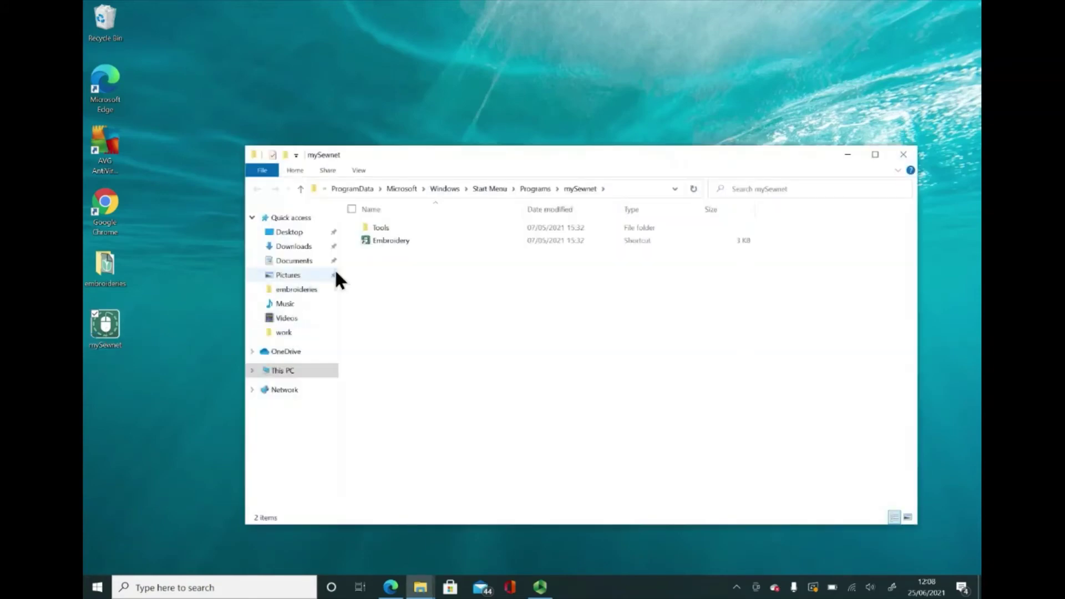
{"action": "double_click", "coordinate": [391, 241]}
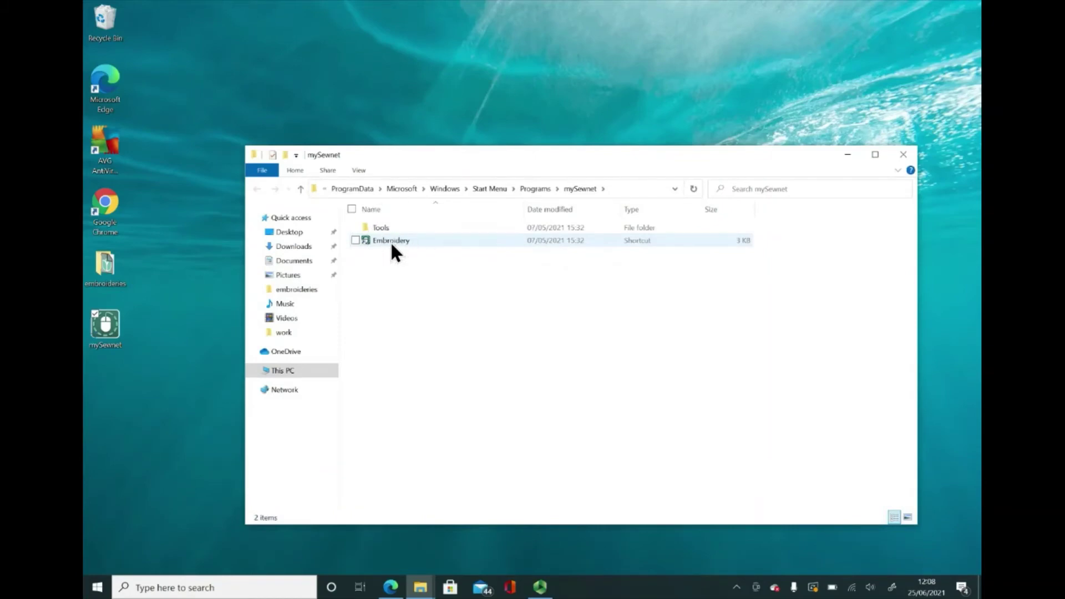
{"action": "left_click", "coordinate": [391, 240]}
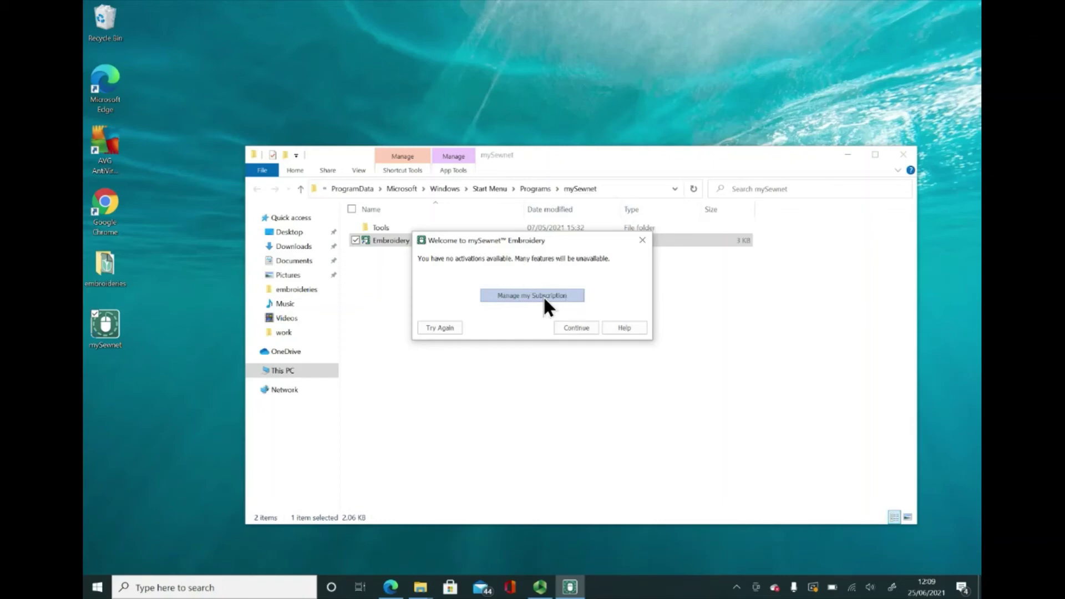
Continue past the 'no activations available' welcome dialog to the Welcome start page.
{"action": "left_click", "coordinate": [577, 327]}
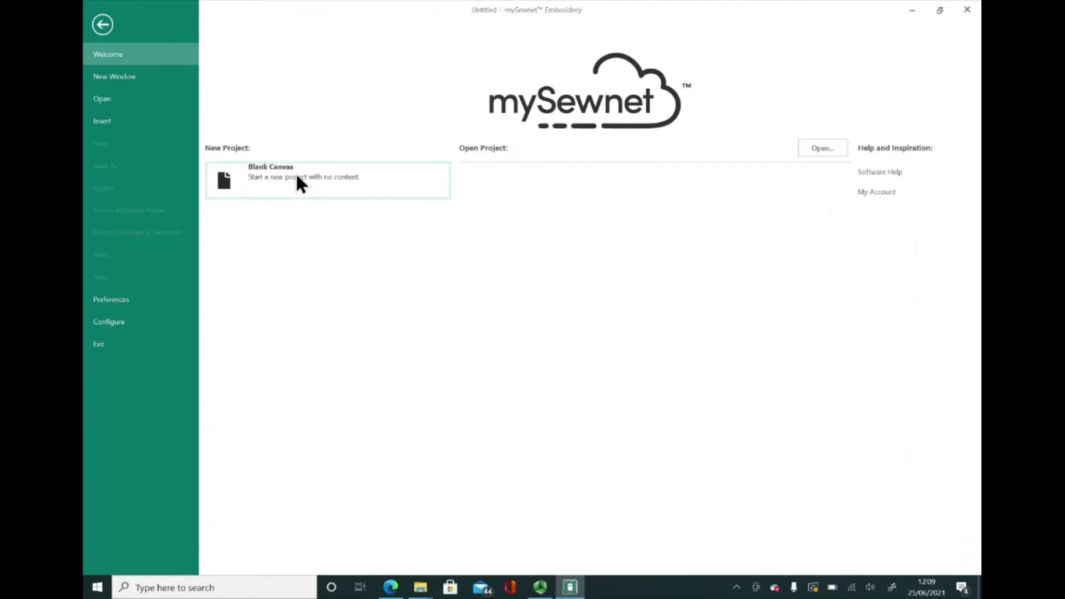
Create a Blank Canvas on the 260 mm x 200 mm Universal Large Hoop 3.
{"action": "left_click", "coordinate": [297, 178]}
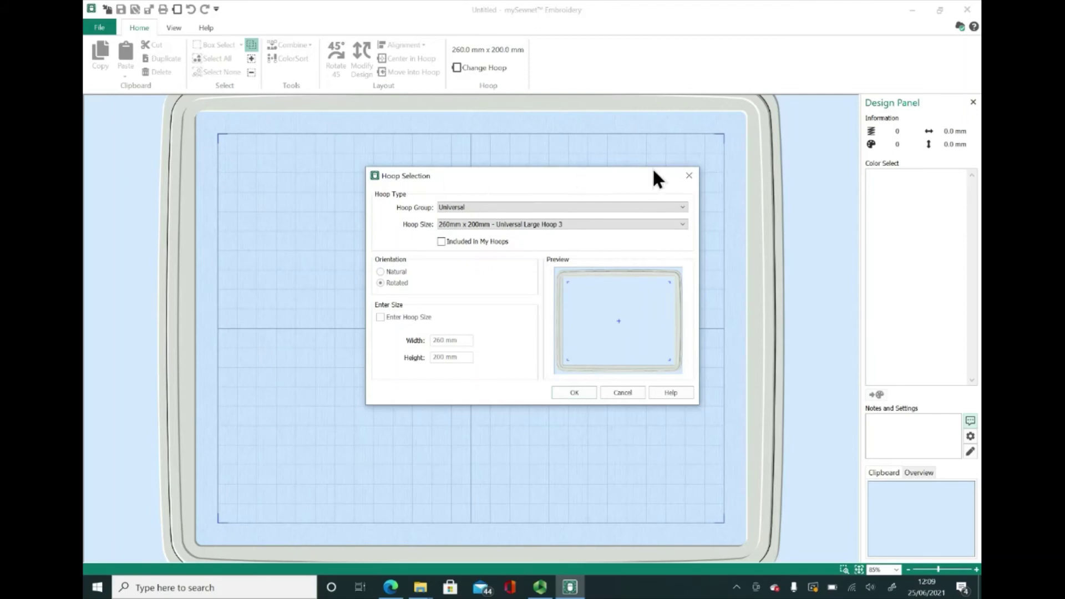
{"action": "left_click", "coordinate": [572, 391]}
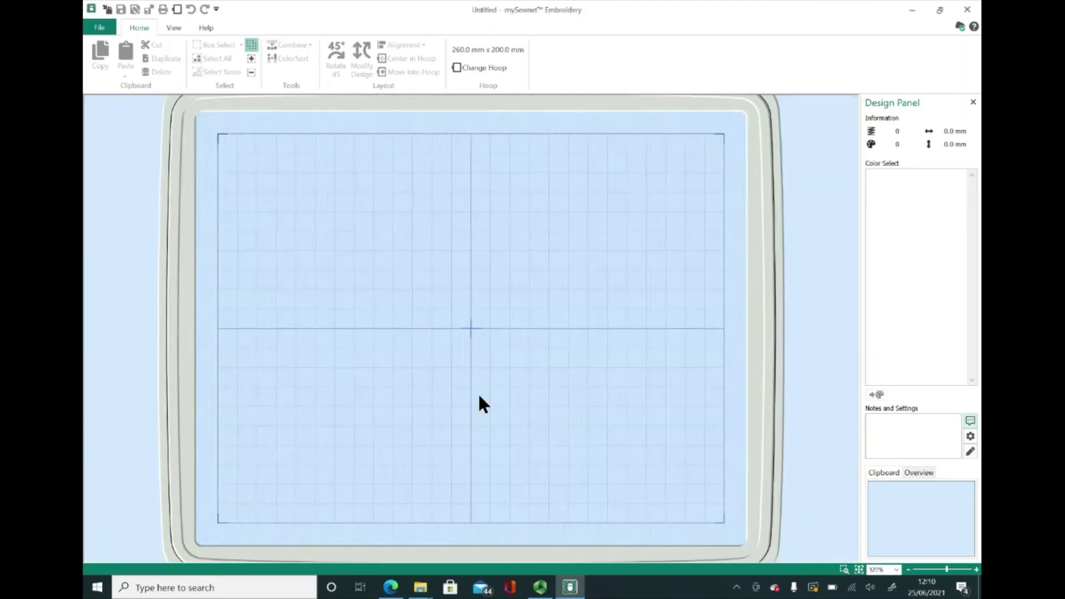
Insert spiro from Desktop > embroideries, a 100 x 100 mm three-colour design centred in the hoop.
{"action": "left_click", "coordinate": [109, 9]}
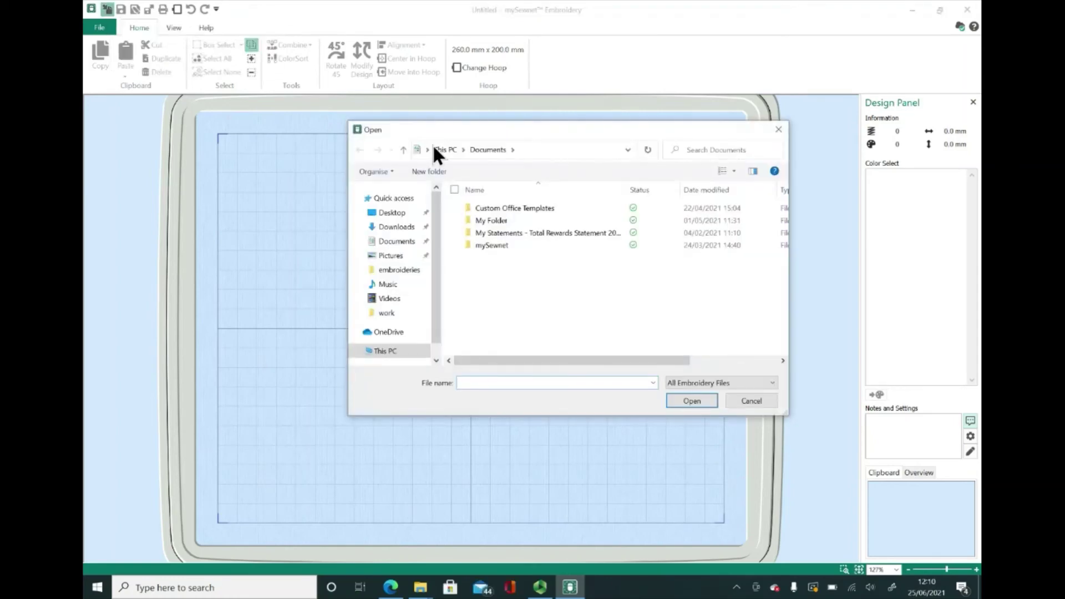
{"action": "left_click", "coordinate": [392, 212]}
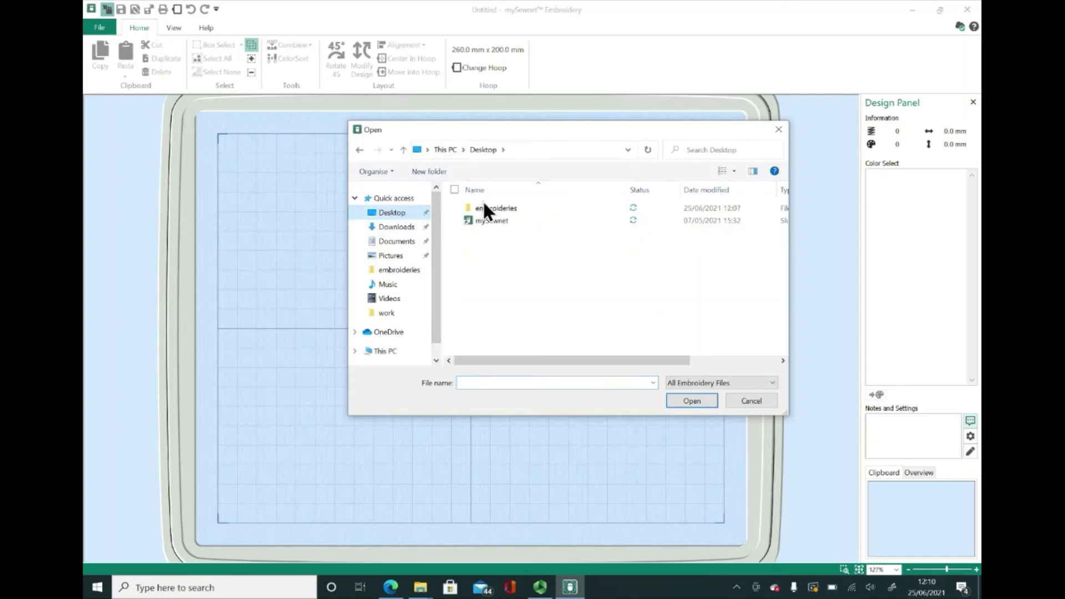
{"action": "double_click", "coordinate": [496, 208]}
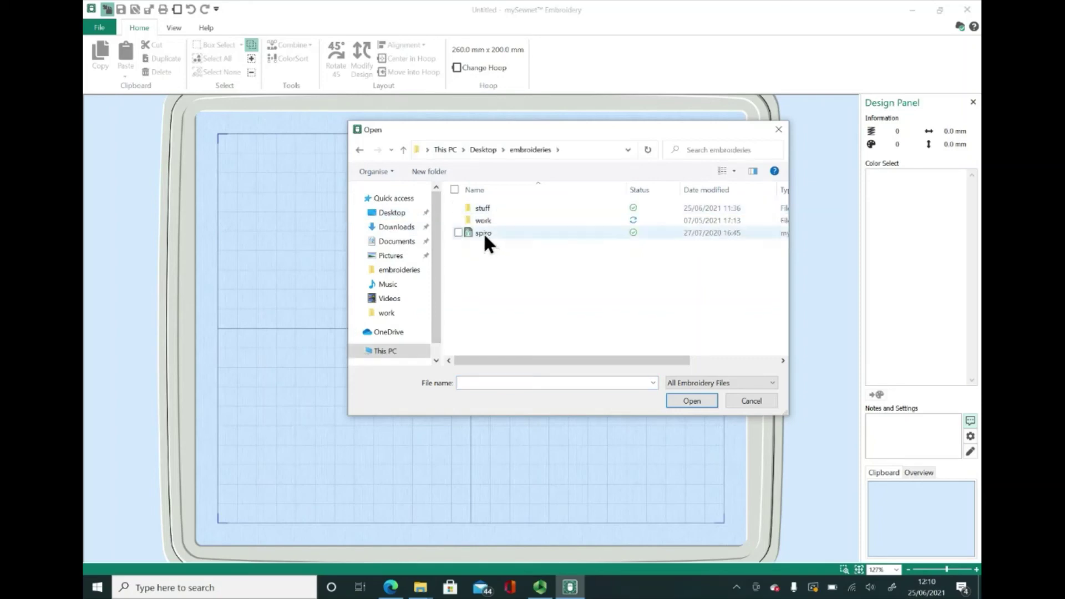
{"action": "double_click", "coordinate": [484, 232]}
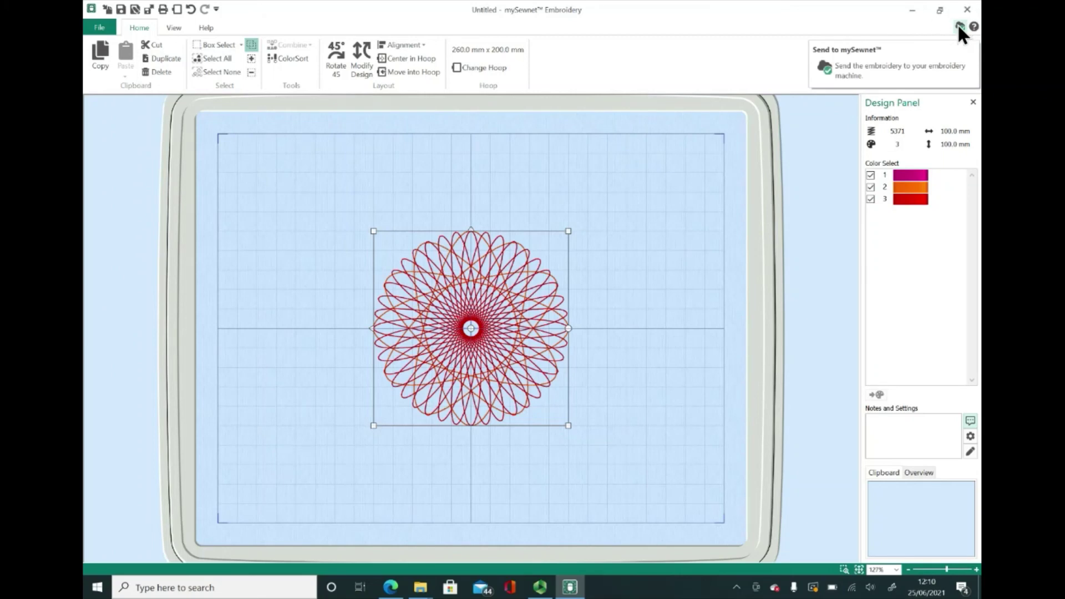
{"action": "left_click", "coordinate": [97, 30]}
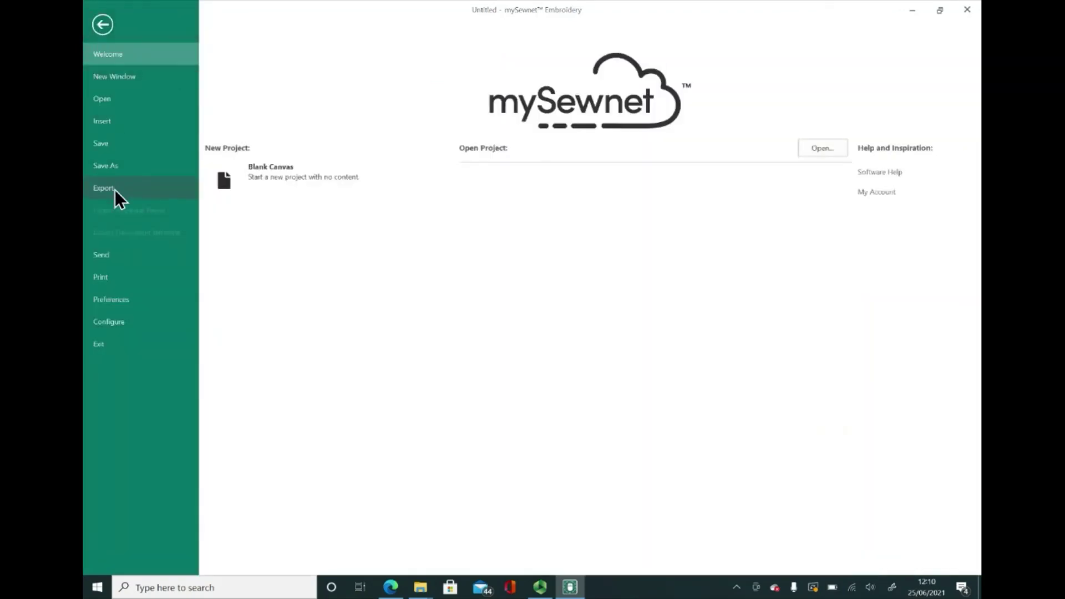
{"action": "left_click", "coordinate": [115, 190]}
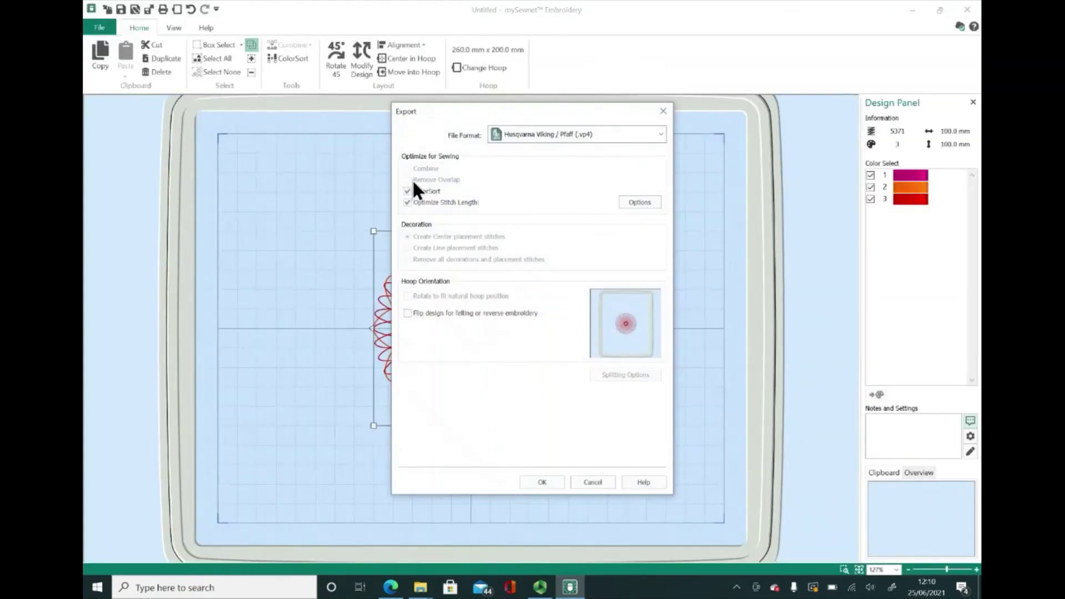
{"action": "left_click", "coordinate": [660, 133]}
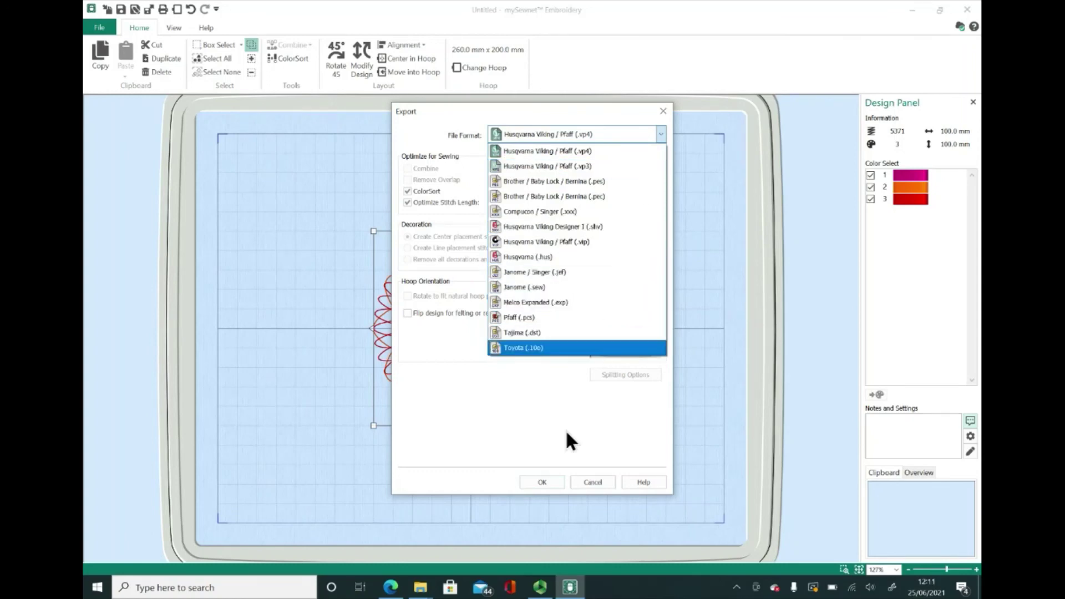
{"action": "left_click", "coordinate": [593, 483]}
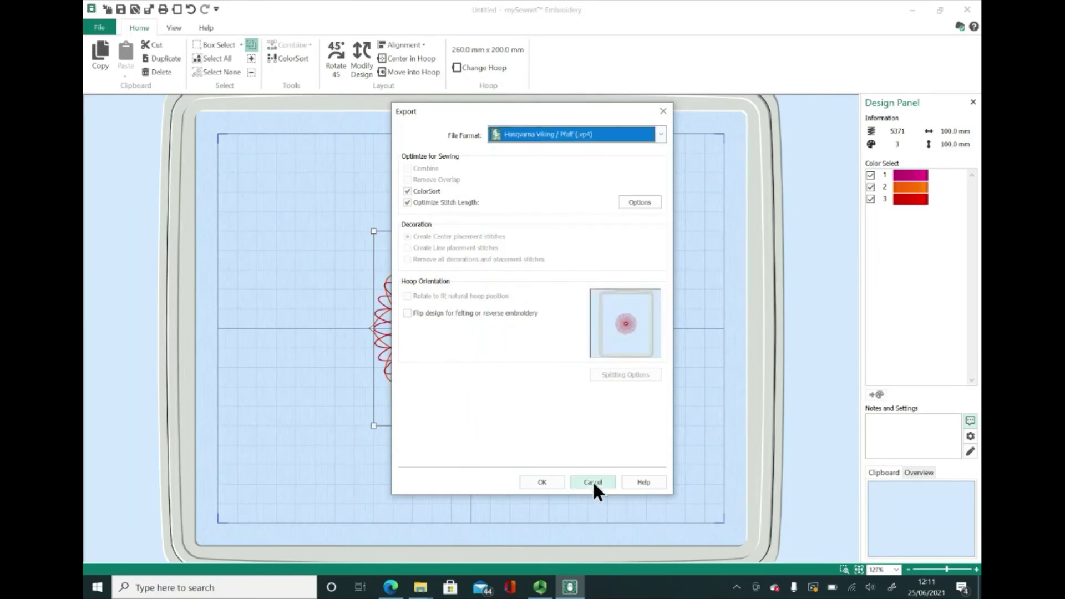
{"action": "left_click", "coordinate": [593, 482]}
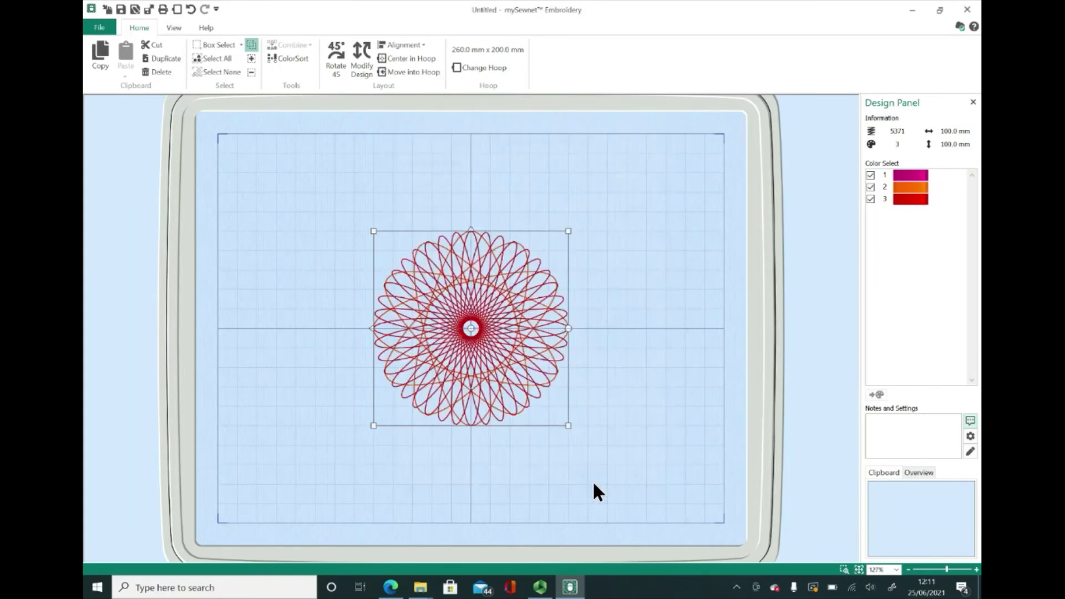